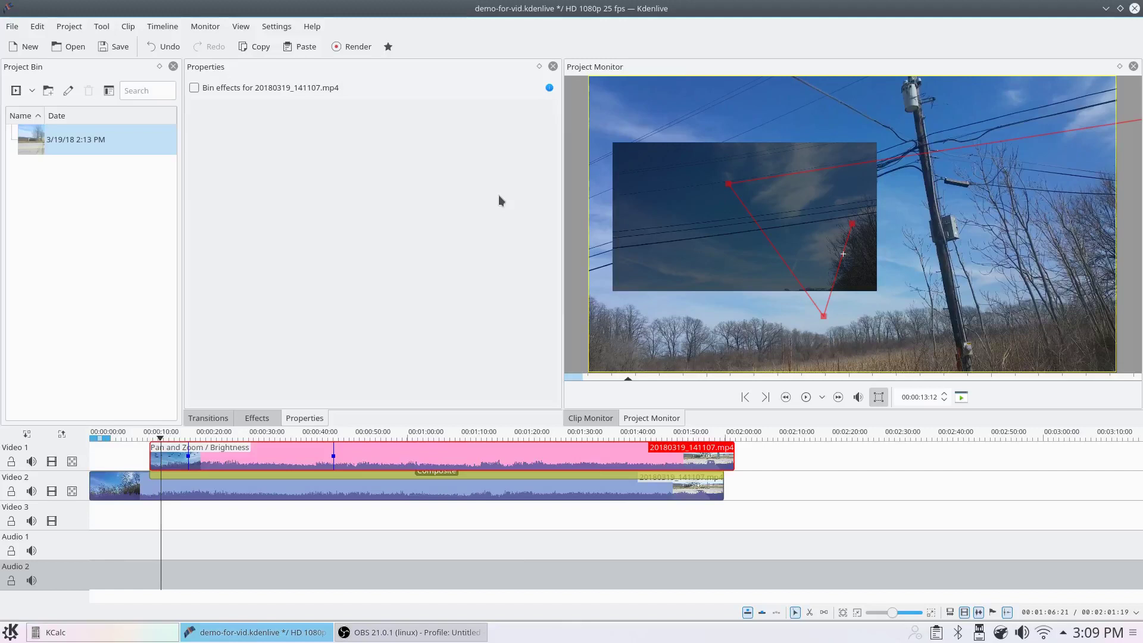
# - Play the edit with its Pan and Zoom and Brightness effects, stopping at 00:00:19:06
pyautogui.press('space')
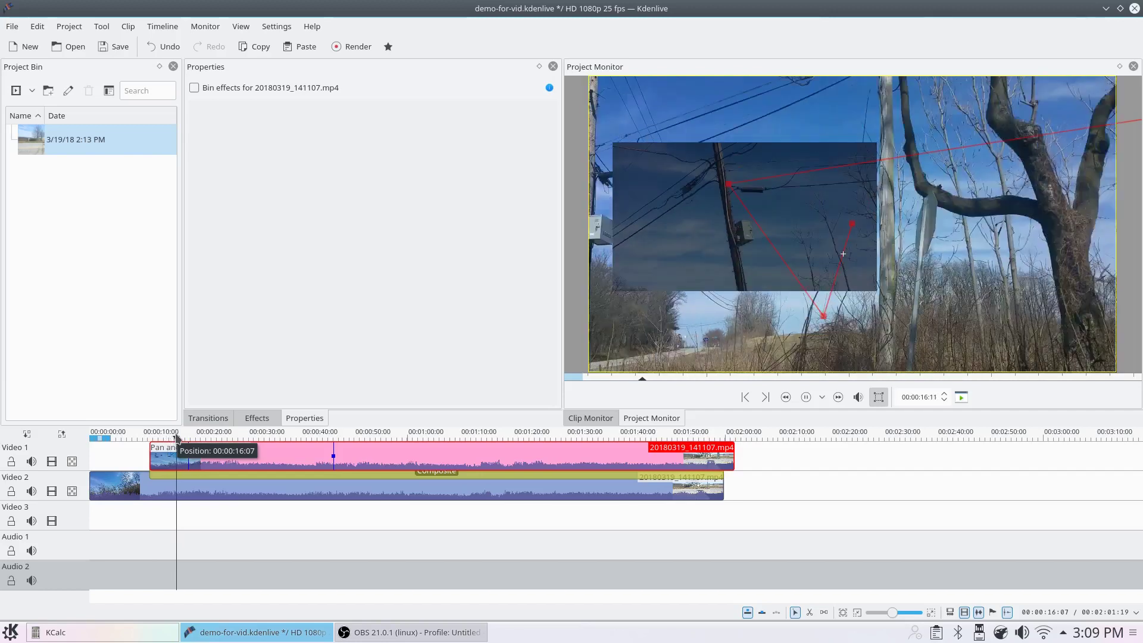
pyautogui.press('space')
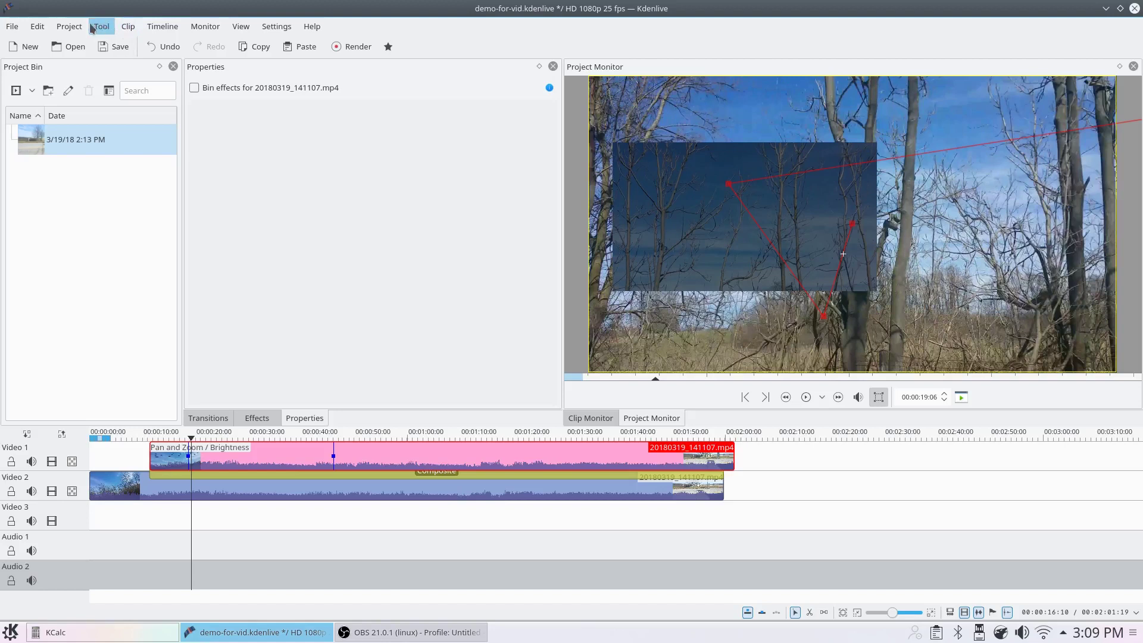
# - Enable proxy clips in Project Settings for videos over 1000 pixels and images over 2000 pixels
pyautogui.click(67, 27)
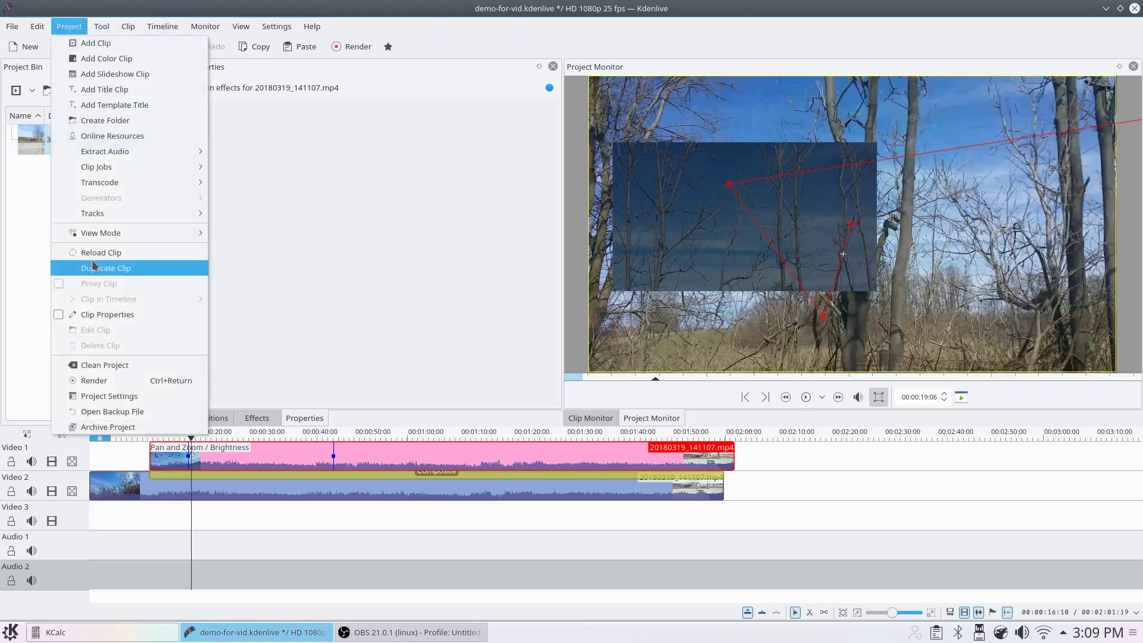
pyautogui.click(101, 397)
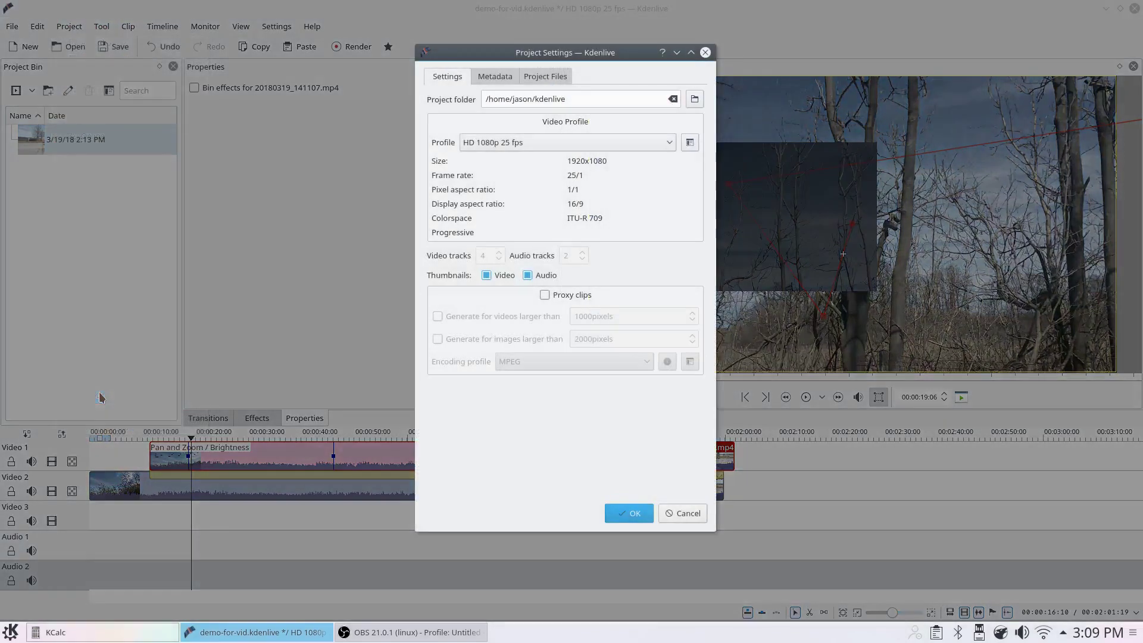
pyautogui.click(545, 294)
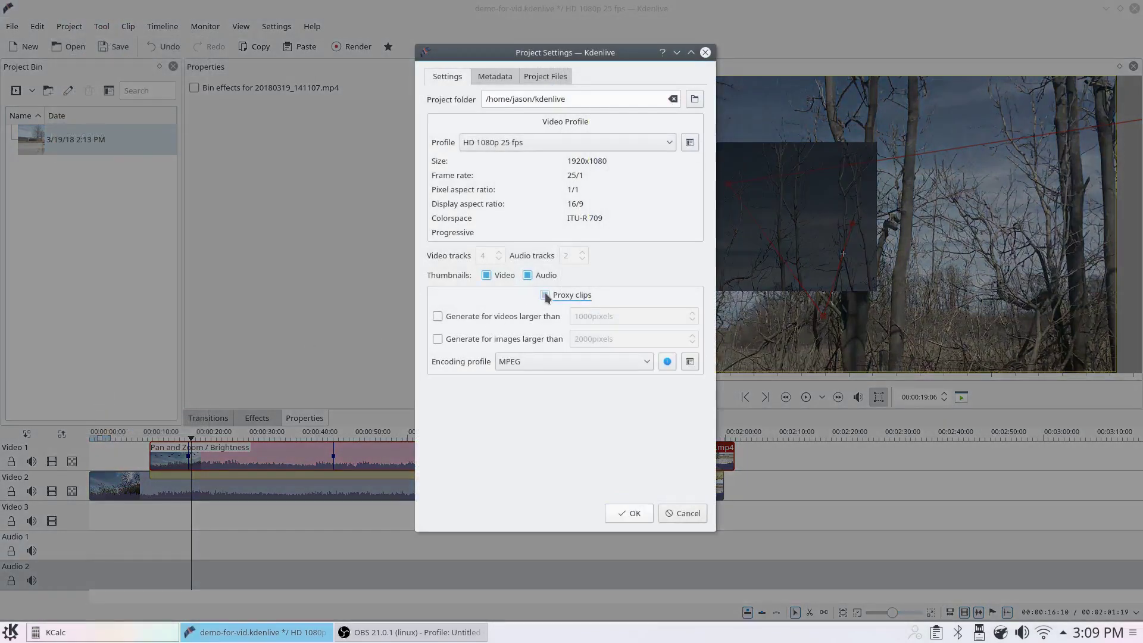
pyautogui.click(437, 315)
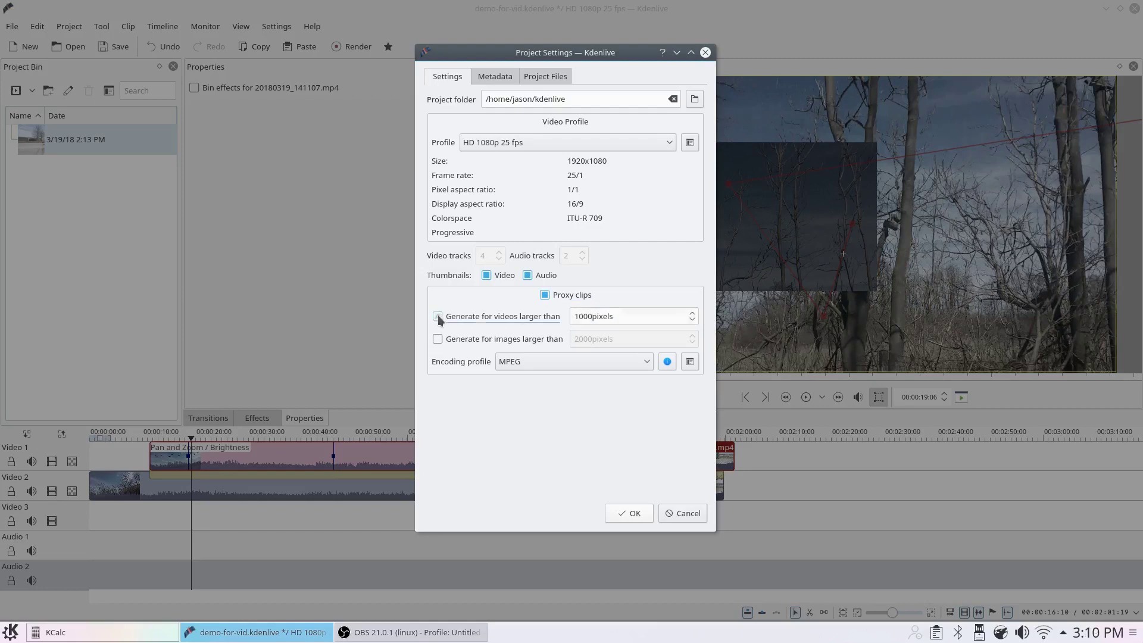
pyautogui.click(437, 340)
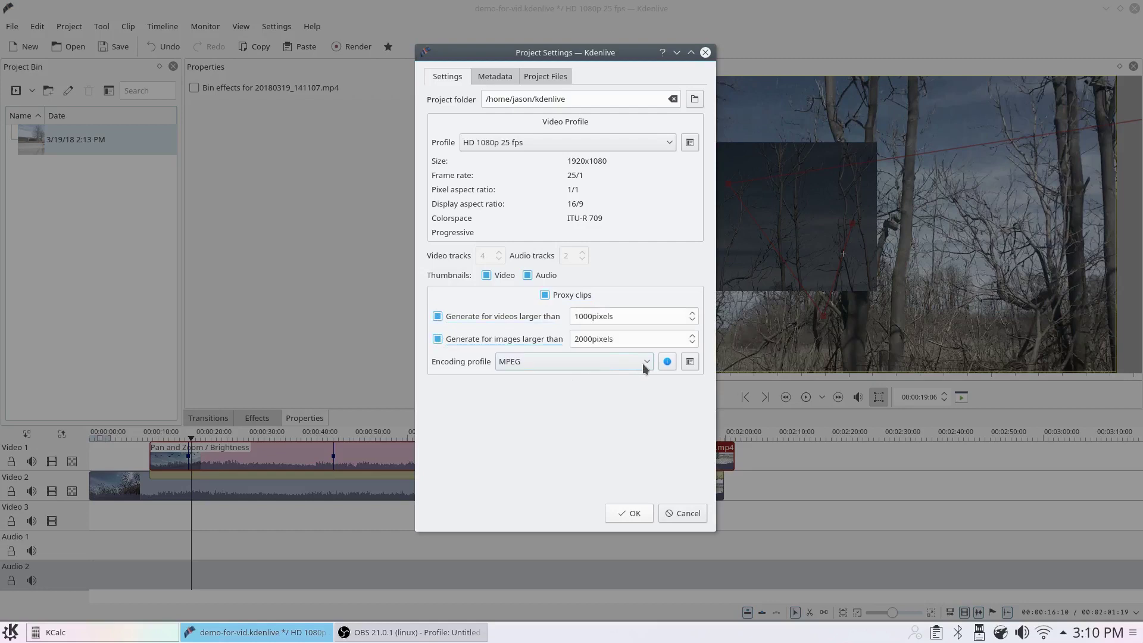
# - In the proxy profile manager, moved lower on screen, select the MPEG profile's full parameter string
pyautogui.click(691, 363)
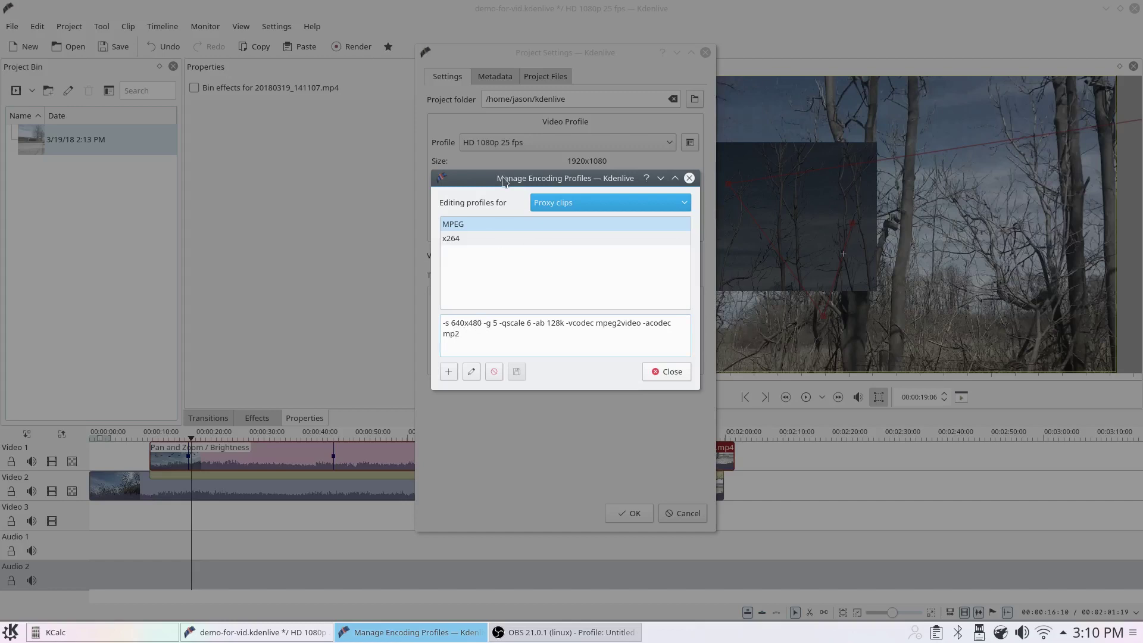
pyautogui.moveTo(503, 180); pyautogui.dragTo(503, 239)
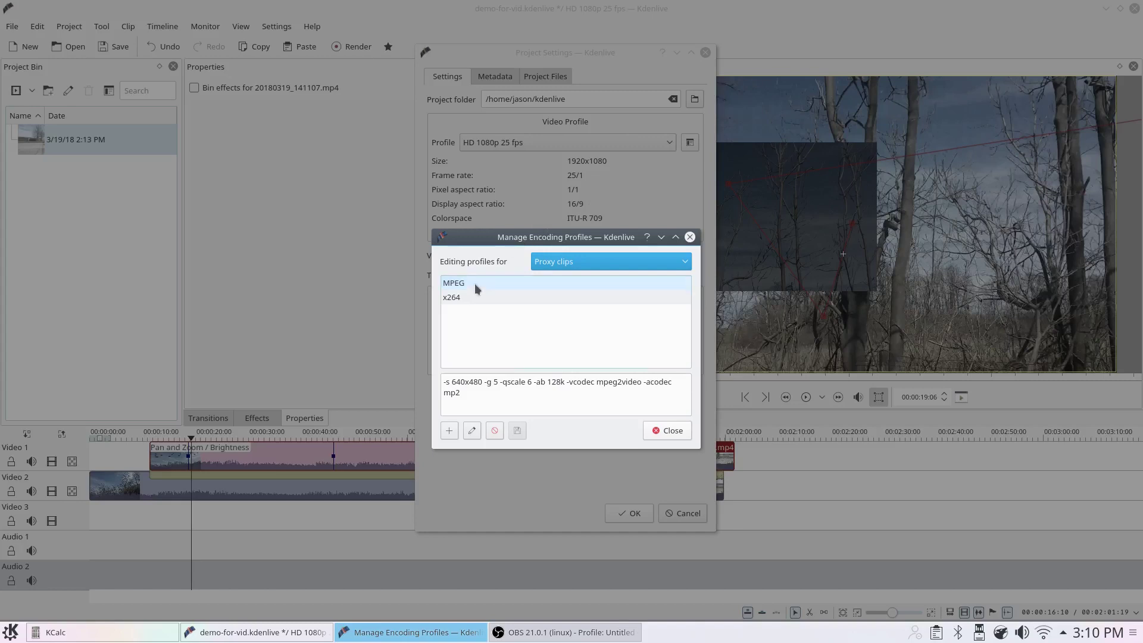
pyautogui.moveTo(476, 405); pyautogui.dragTo(439, 381)
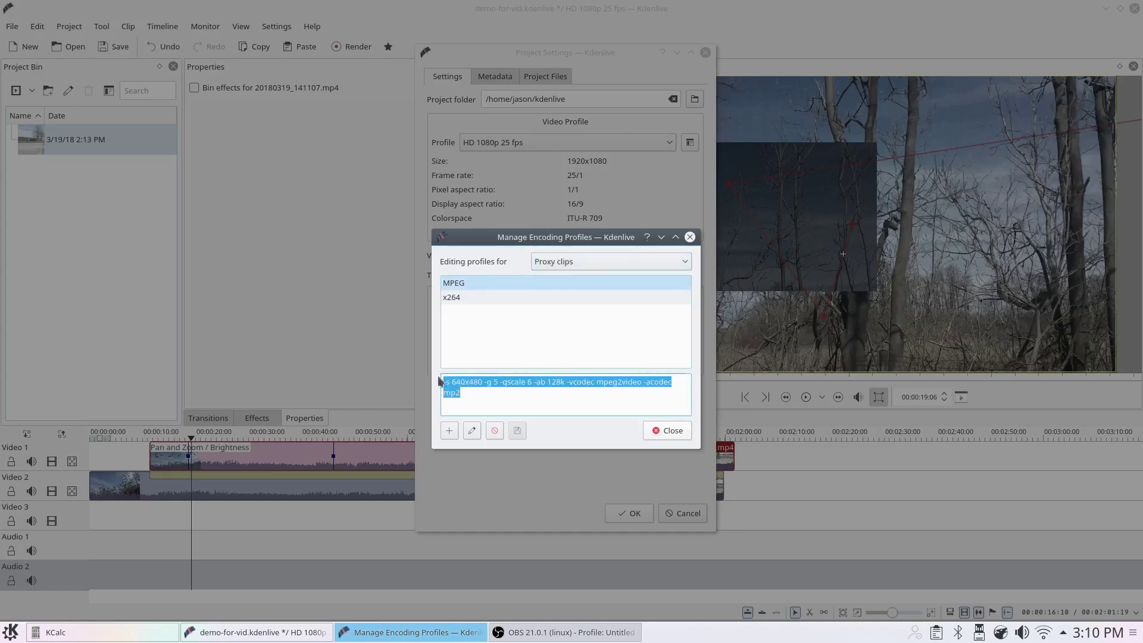
# - Add and save a proxy profile 'My Own' from MPEG, changing 640x480 to 480x270
pyautogui.click(450, 431)
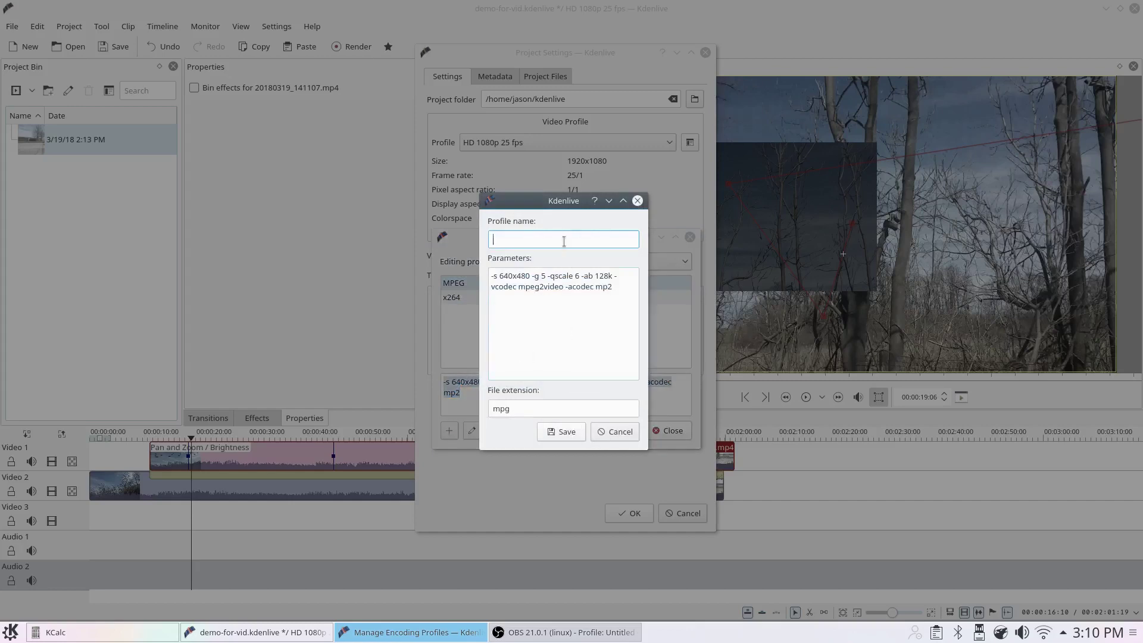
pyautogui.write('My Own')
pyautogui.click(514, 275)
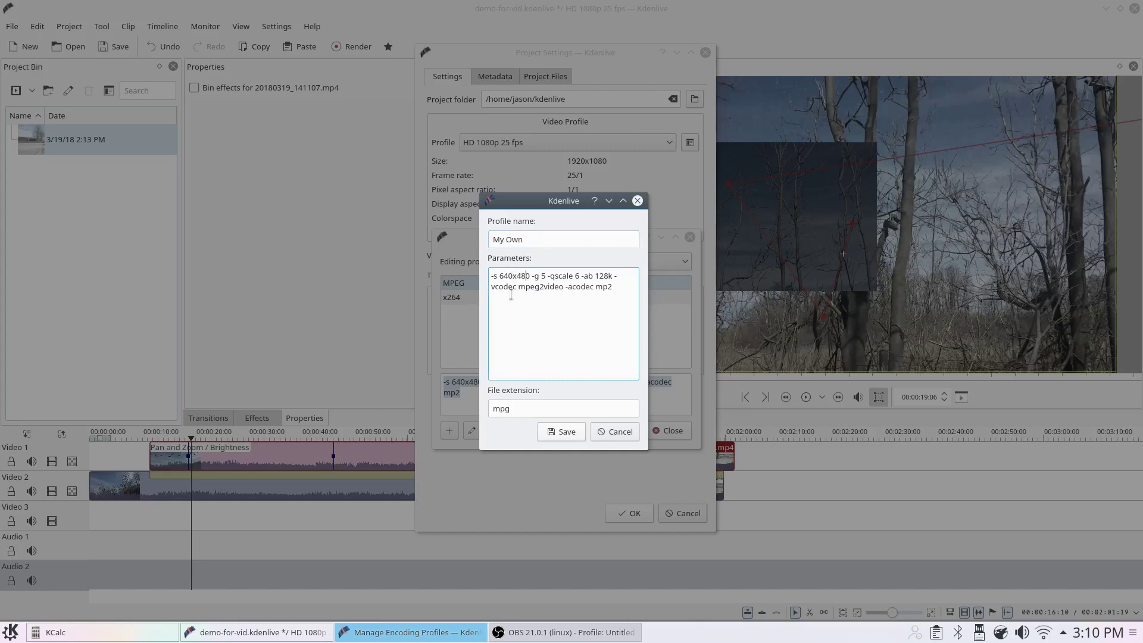
pyautogui.press('BackSpace')
pyautogui.press('BackSpace')
pyautogui.press('BackSpace')
pyautogui.press('BackSpace')
pyautogui.press('BackSpace')
pyautogui.press('BackSpace')
pyautogui.press('BackSpace')
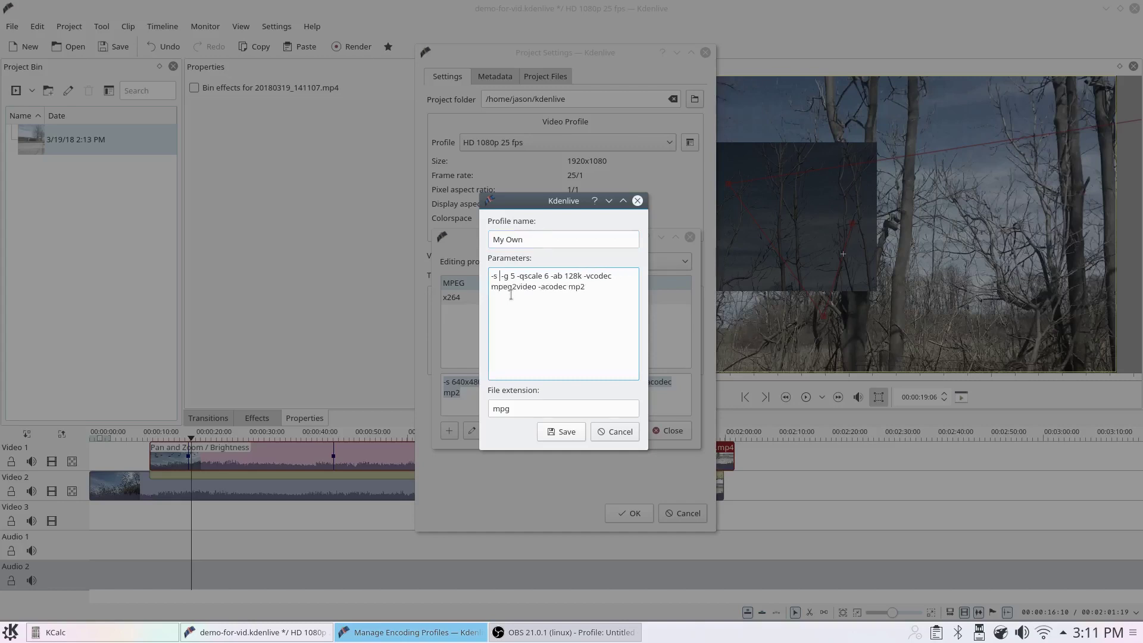
pyautogui.write('480x270')
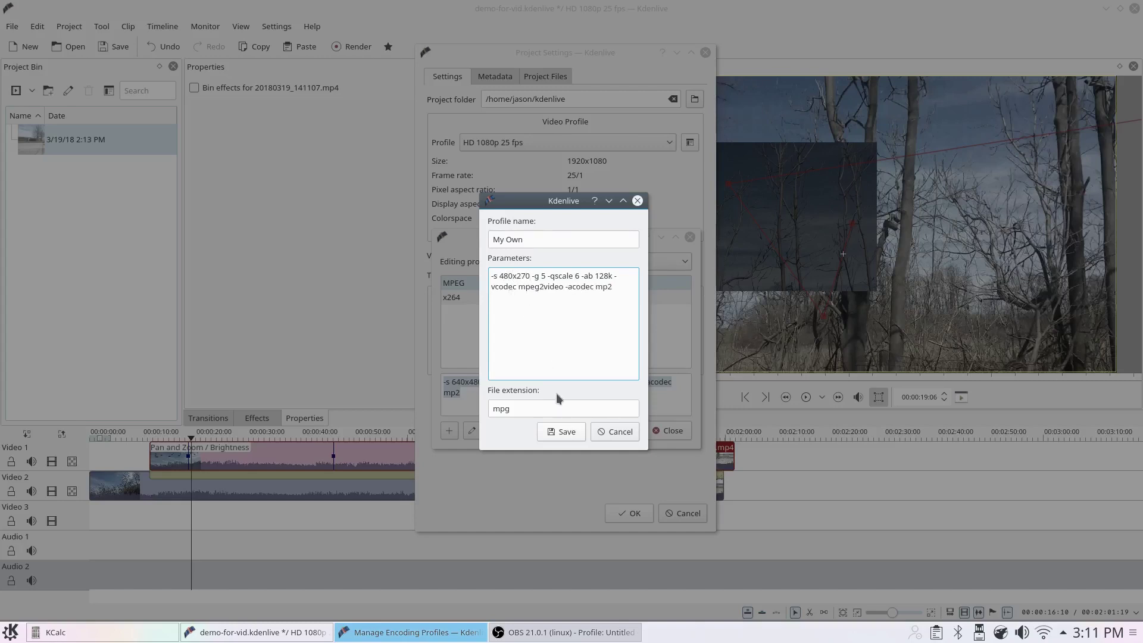
pyautogui.click(558, 431)
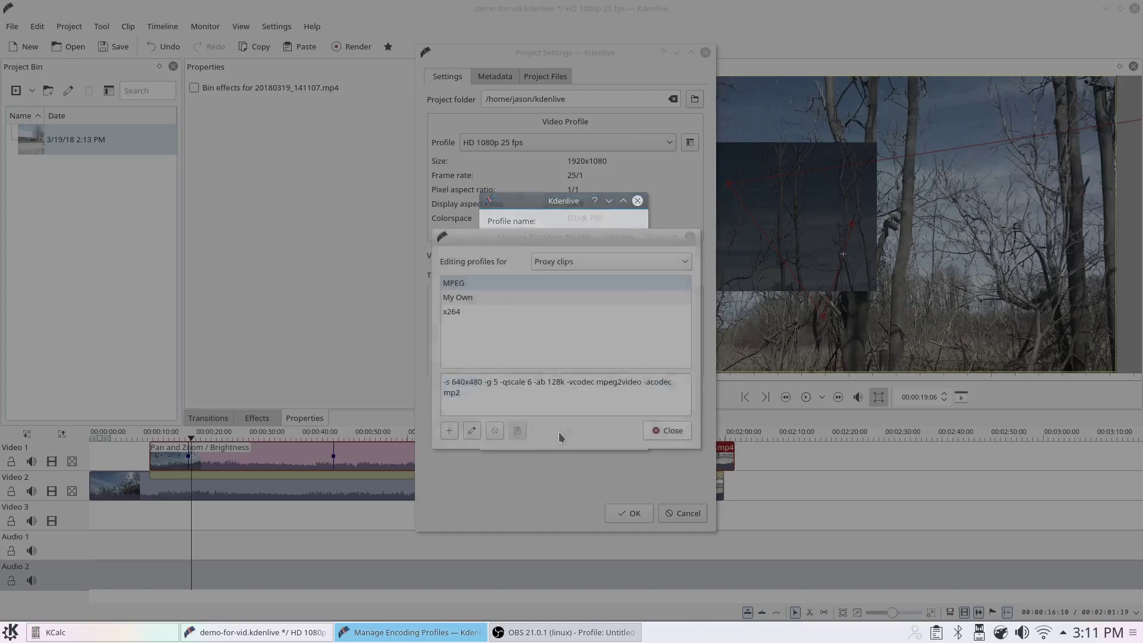
# - Check My Own's parameters, then select it as the proxy Encoding profile
pyautogui.click(495, 295)
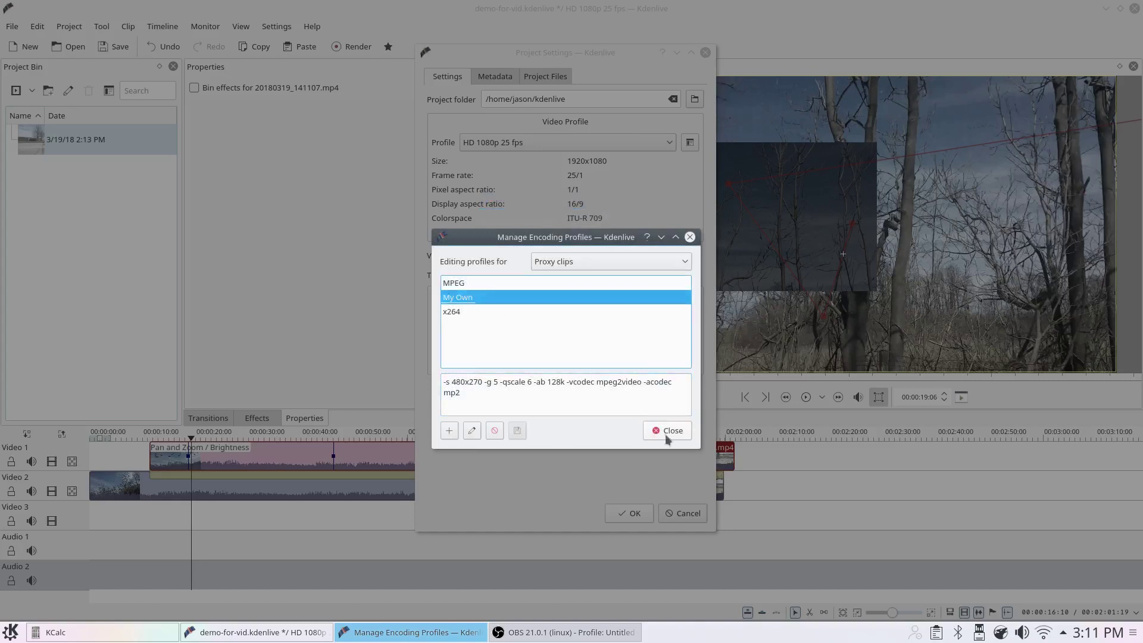
pyautogui.click(669, 431)
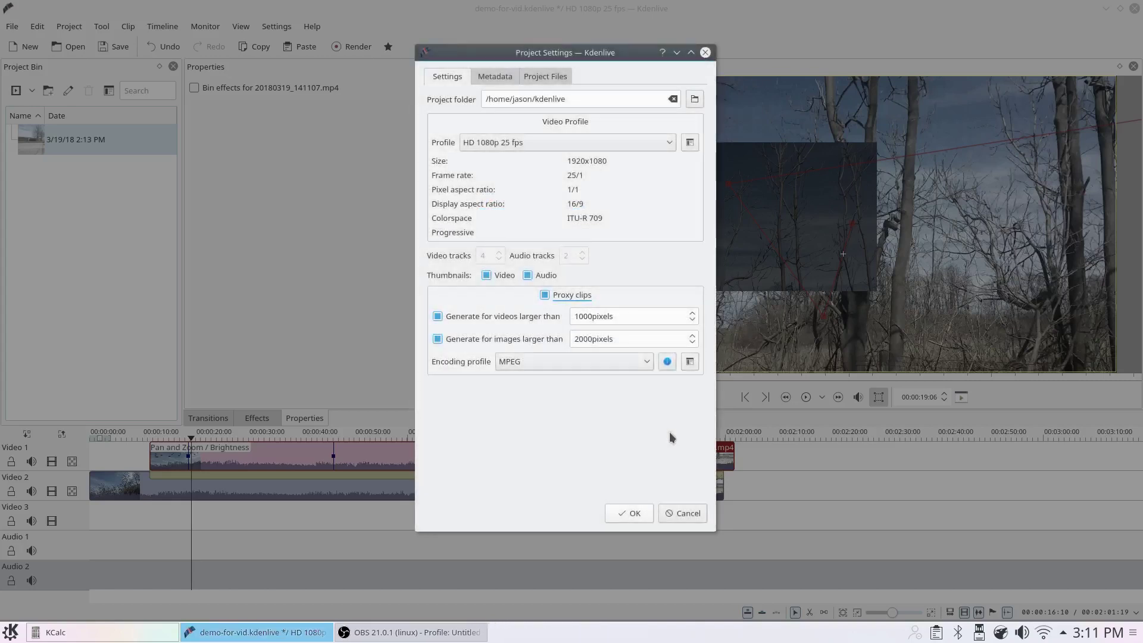
pyautogui.click(591, 360)
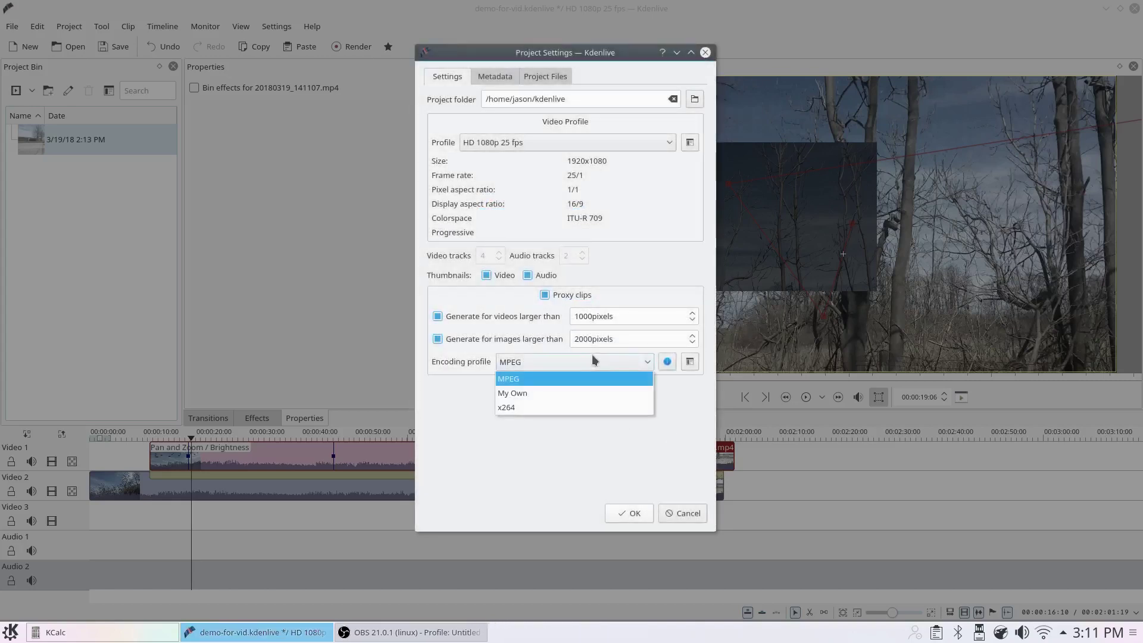
pyautogui.click(562, 392)
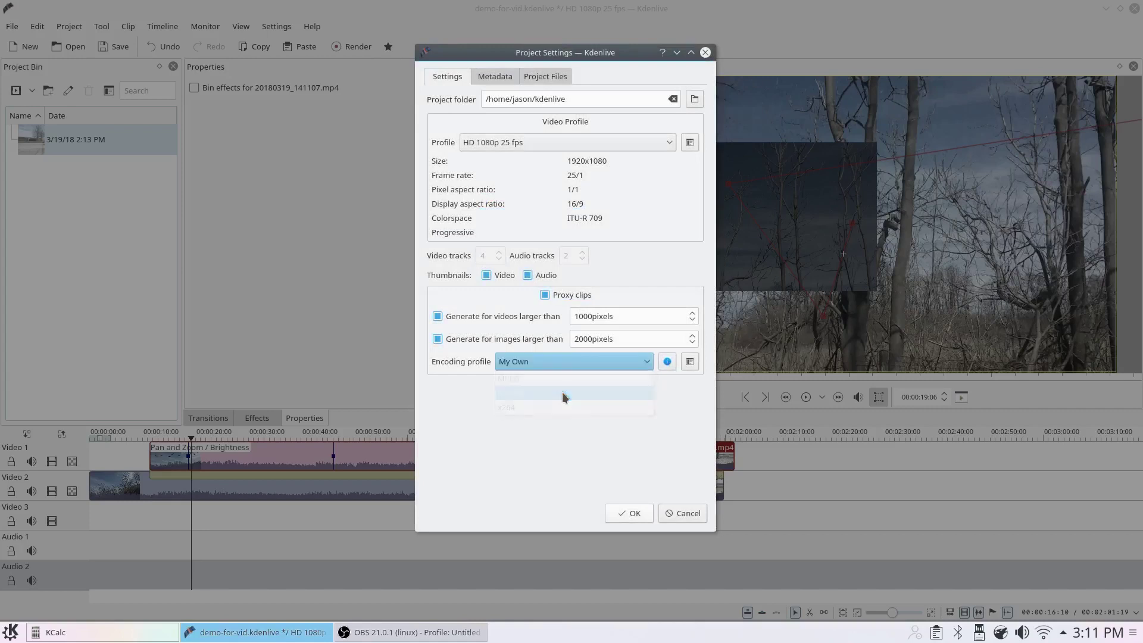
# - Apply the project settings and confirm recreating all proxy clips
pyautogui.click(635, 512)
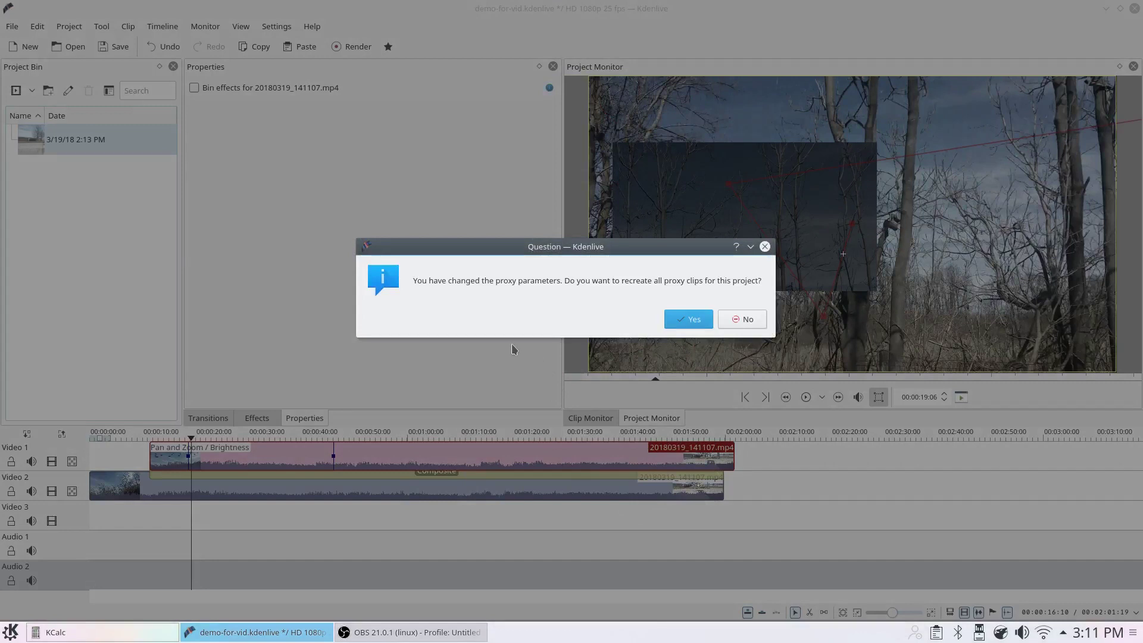
pyautogui.click(677, 322)
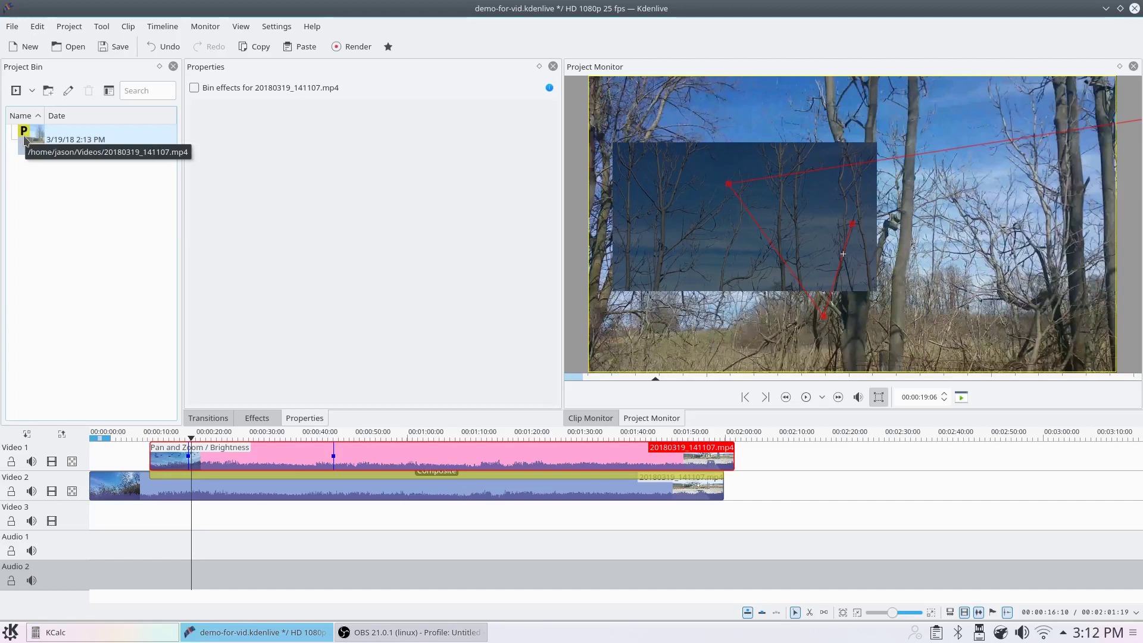
# - Reload the bin clip 20180319_141107.mp4 from its context menu
pyautogui.rightClick(119, 137)
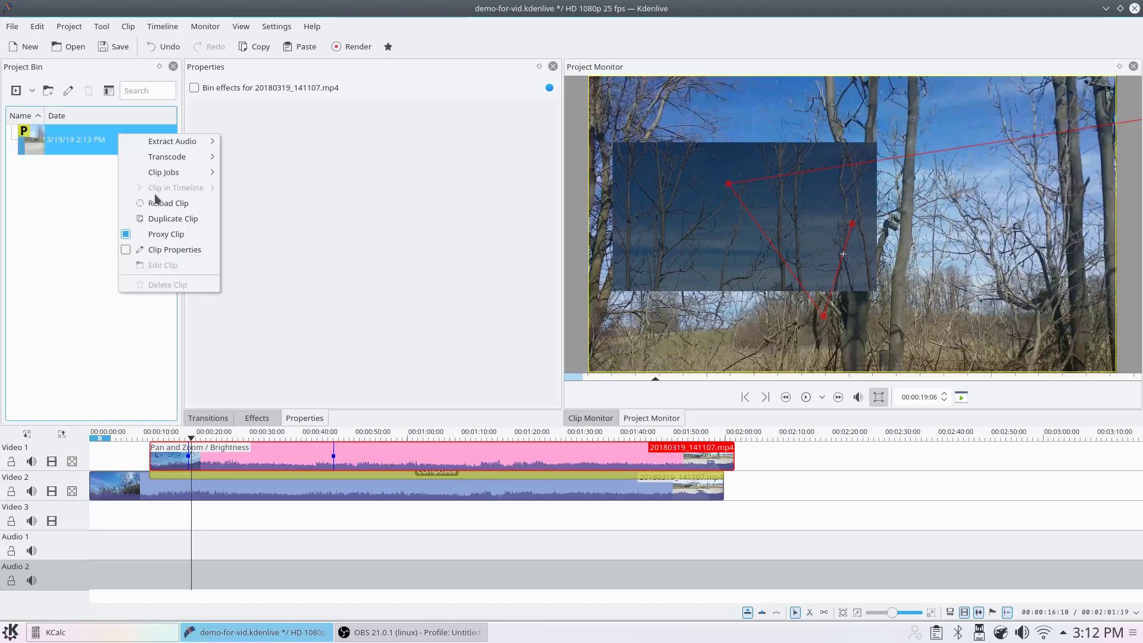
pyautogui.click(192, 205)
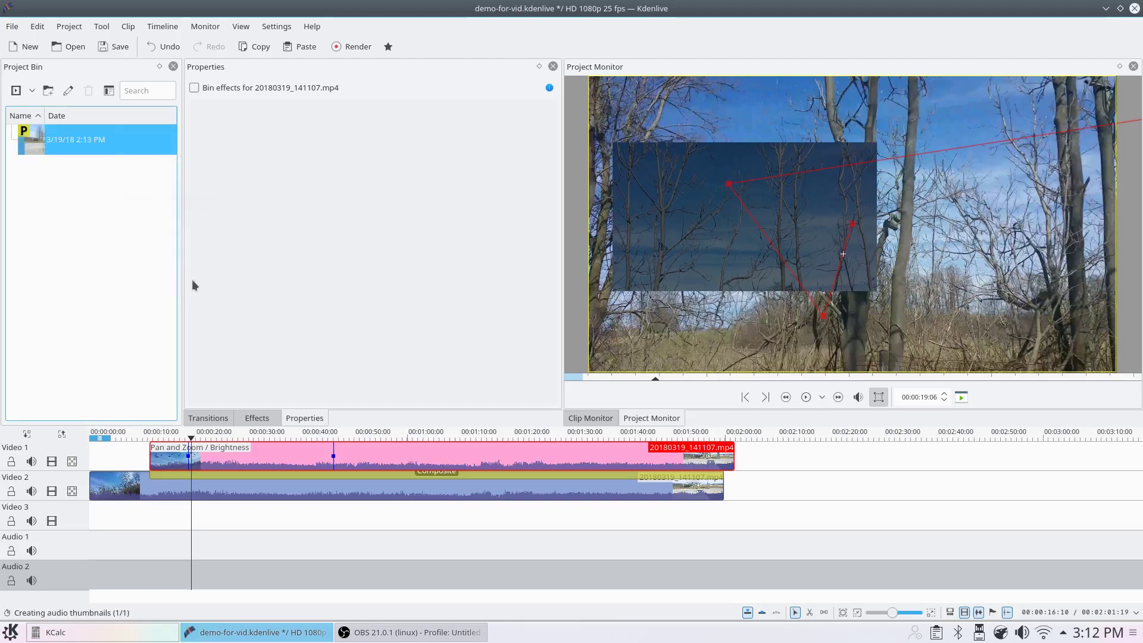
# - Play the proxied edit from about 00:00:10:08, stopping near 00:00:26:17
pyautogui.click(145, 439)
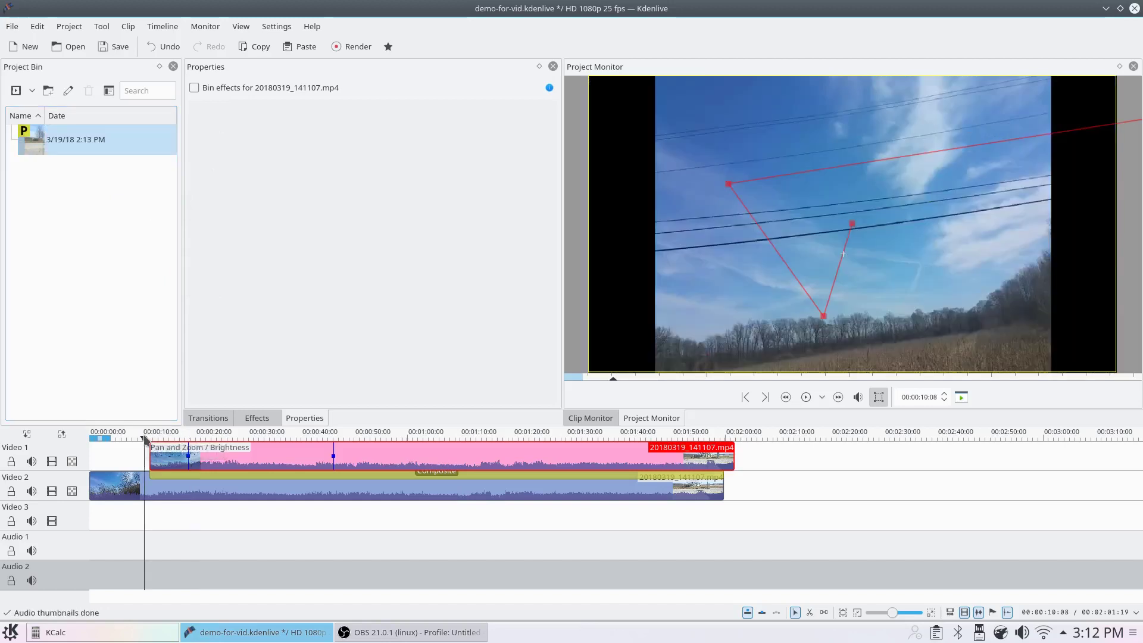
pyautogui.press('space')
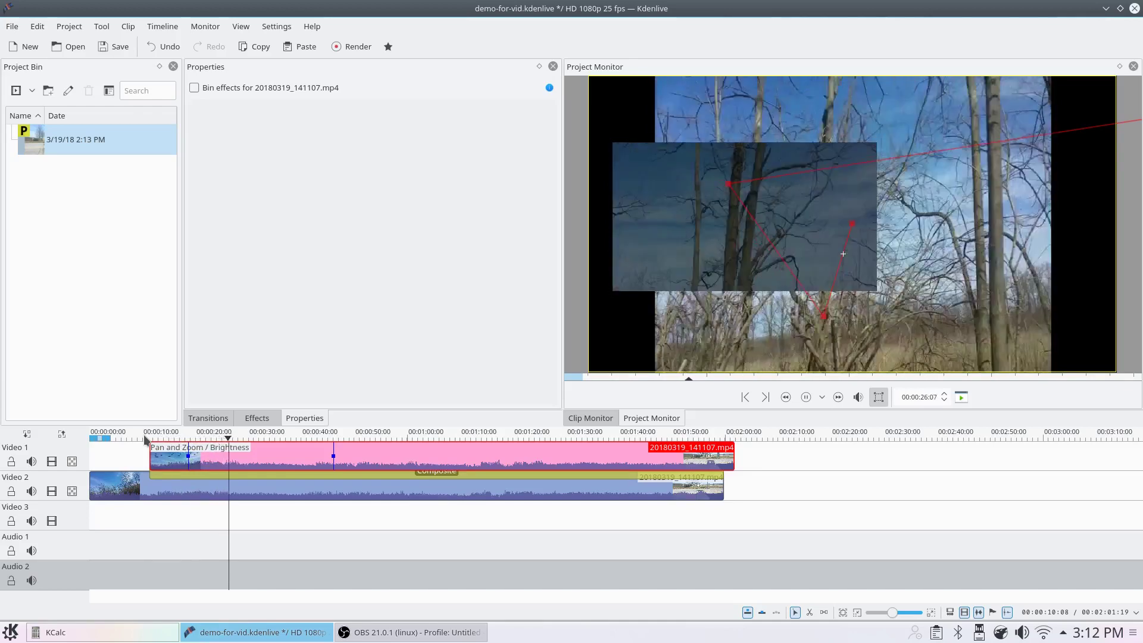
pyautogui.press('space')
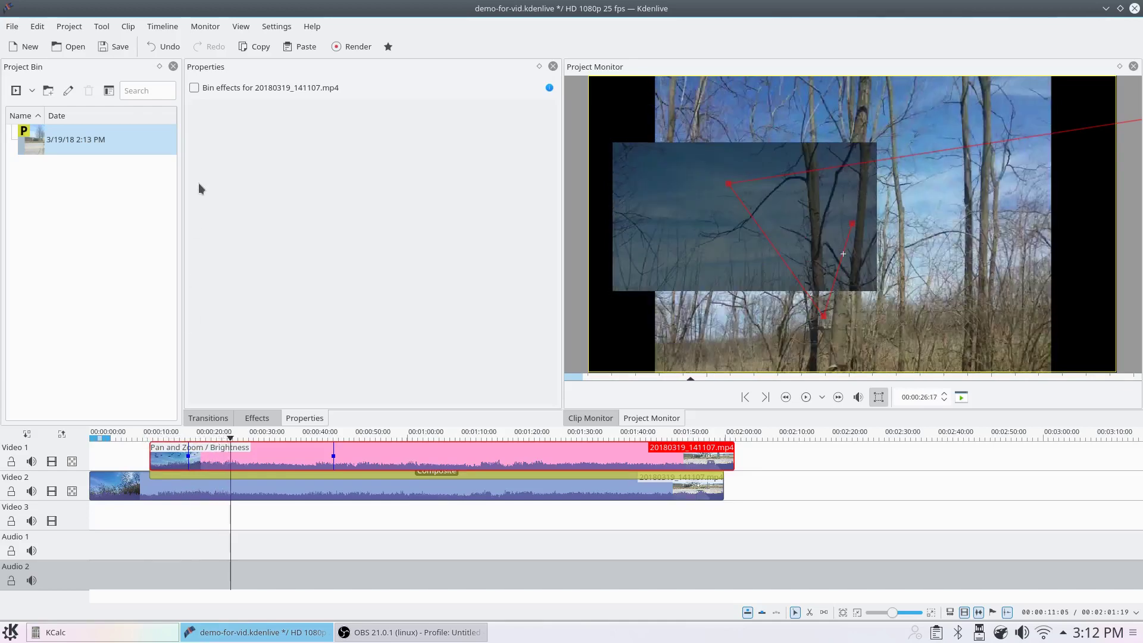